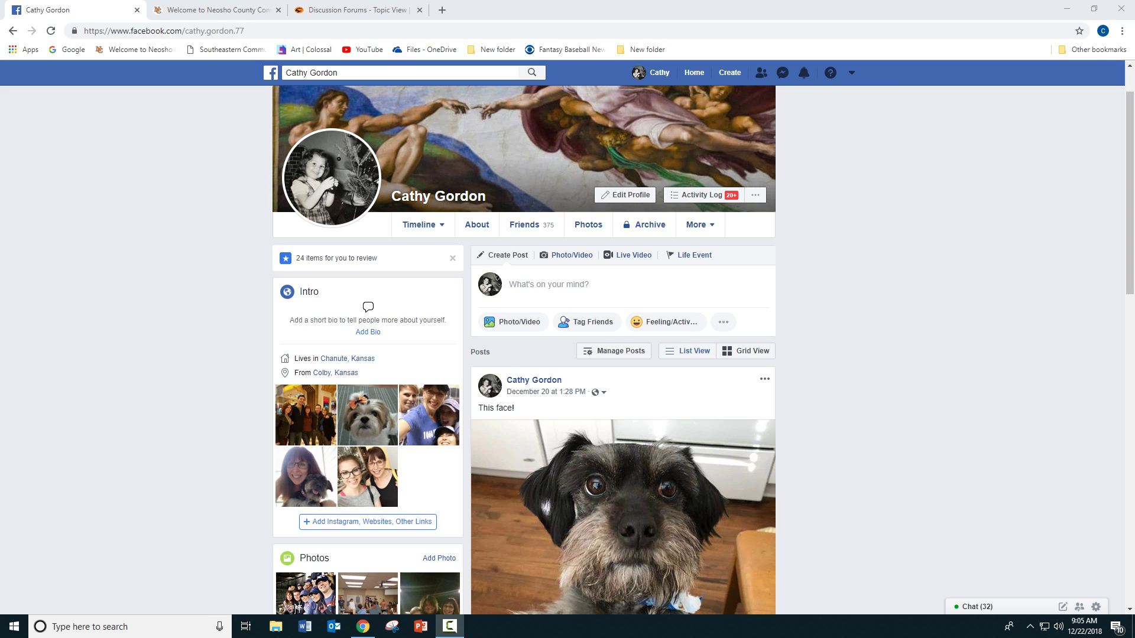
scroll(568, 355, down, 3)
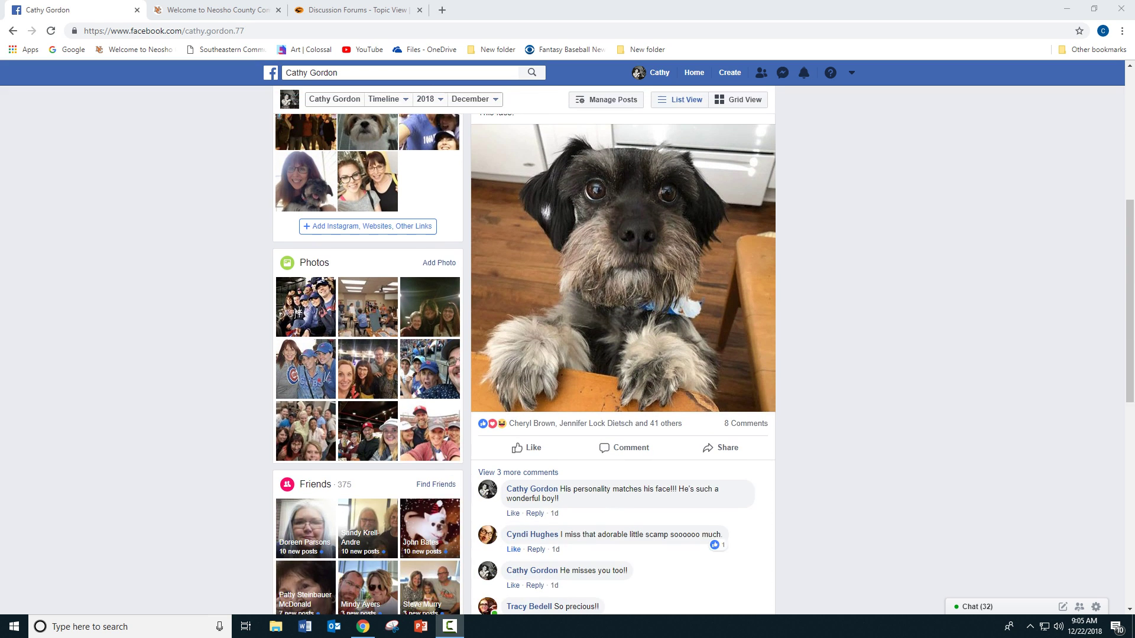
scroll(526, 364, up, 1)
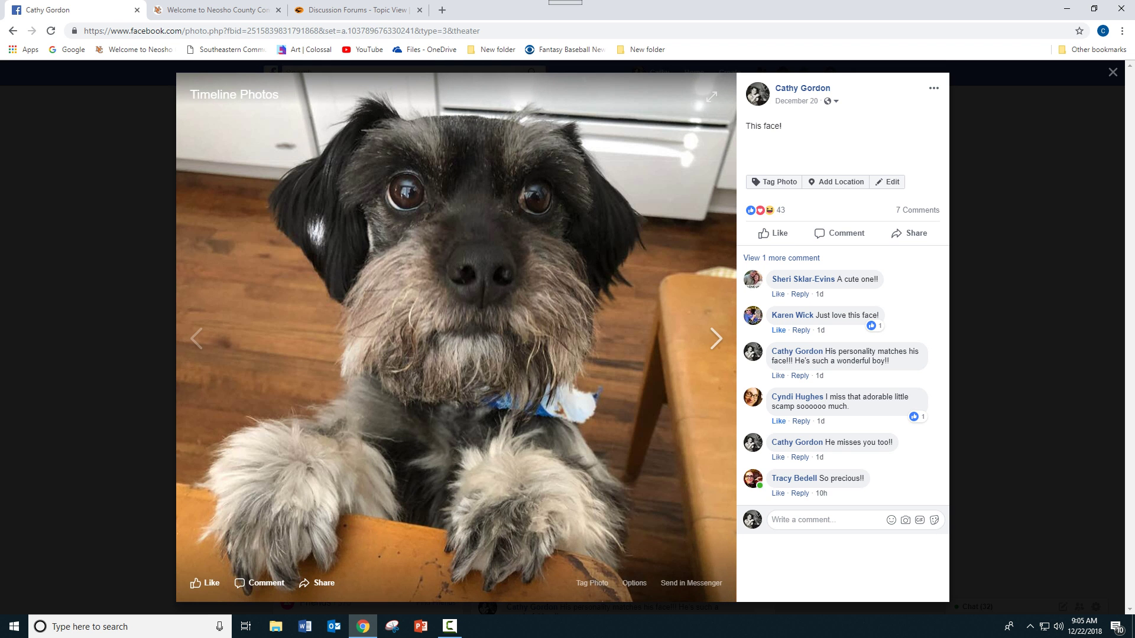
Step: Save the dog photo from Facebook to the Pictures folder as Maddon.jpg
right_click(392, 201)
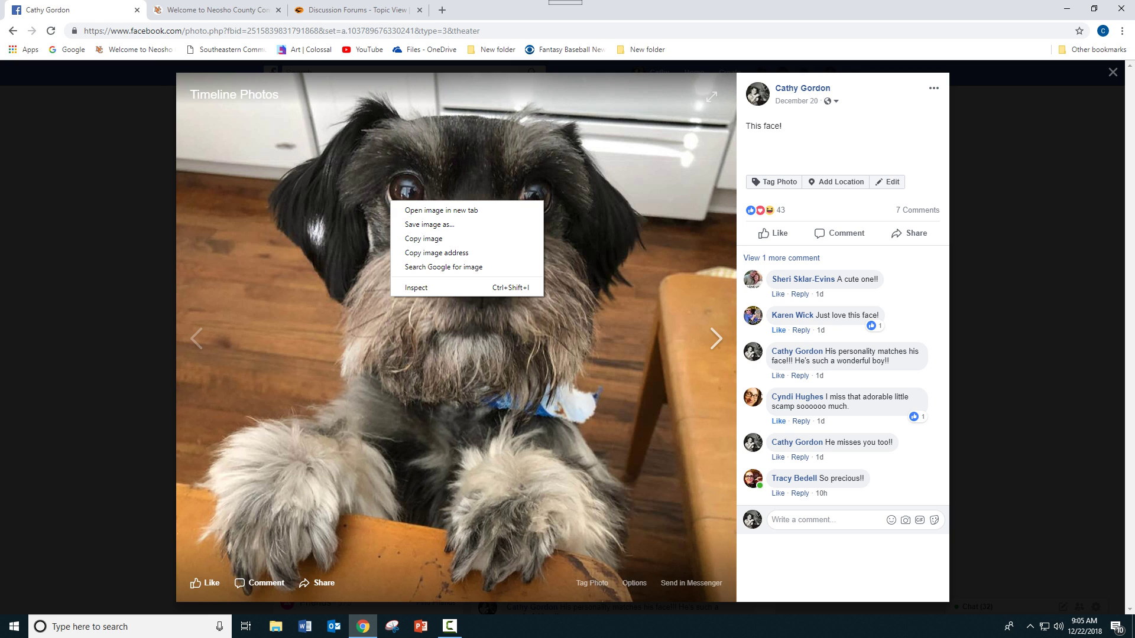
click(429, 224)
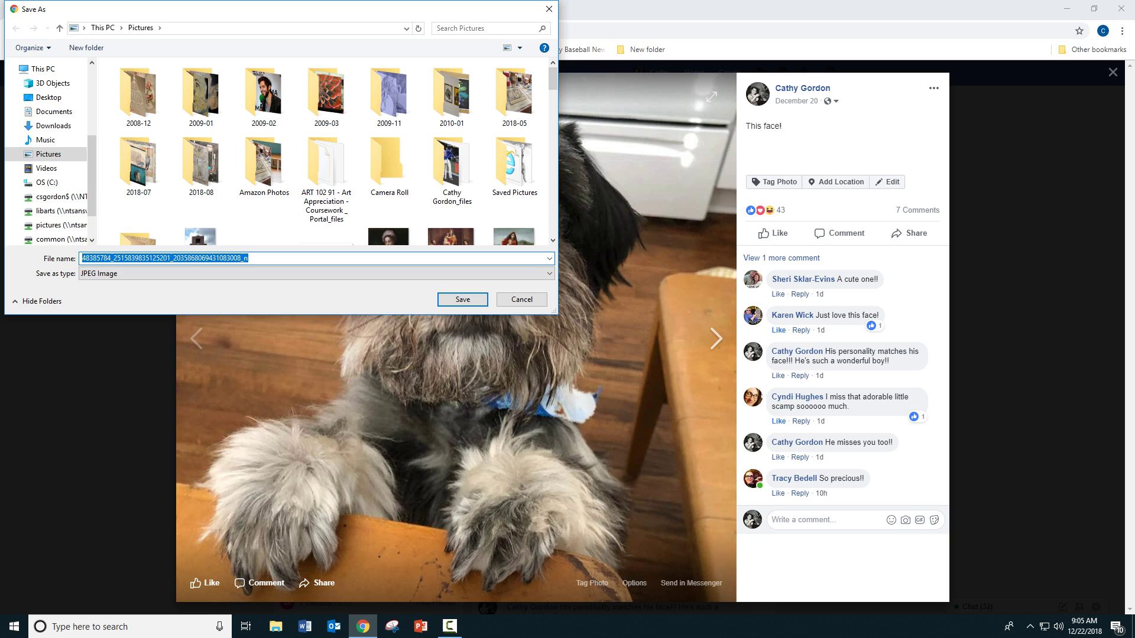
text(M)
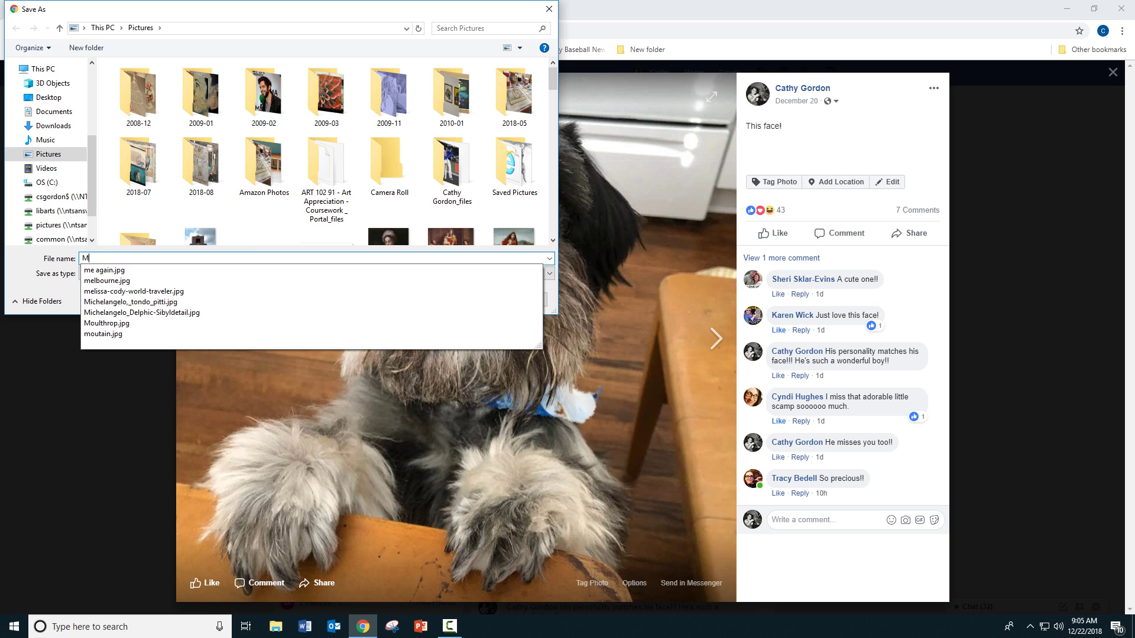
text(addon)
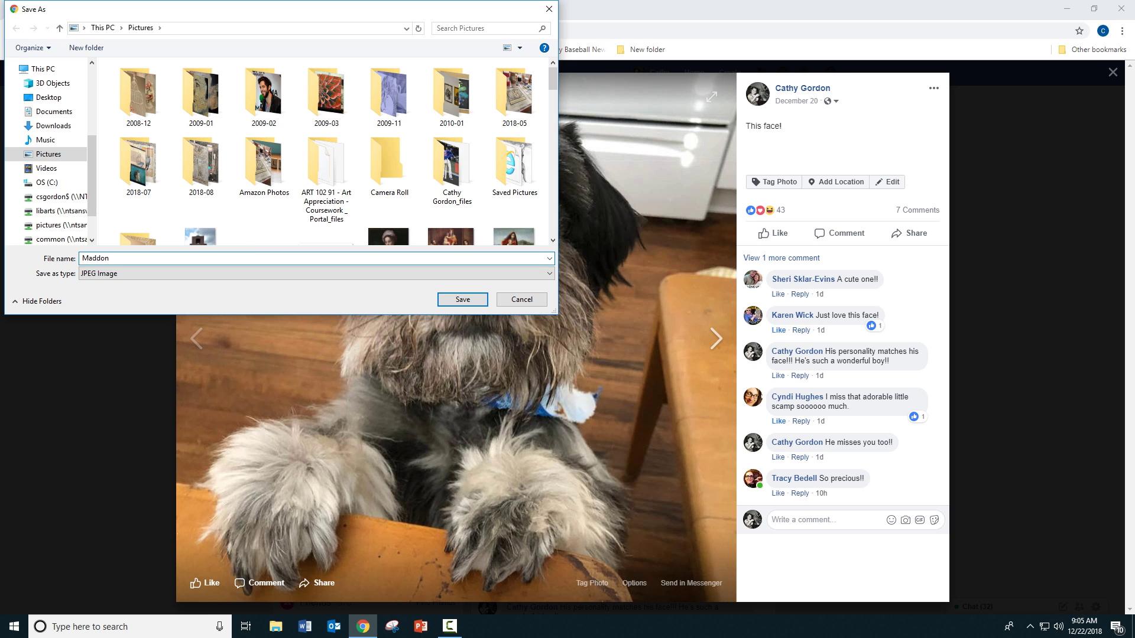
click(462, 299)
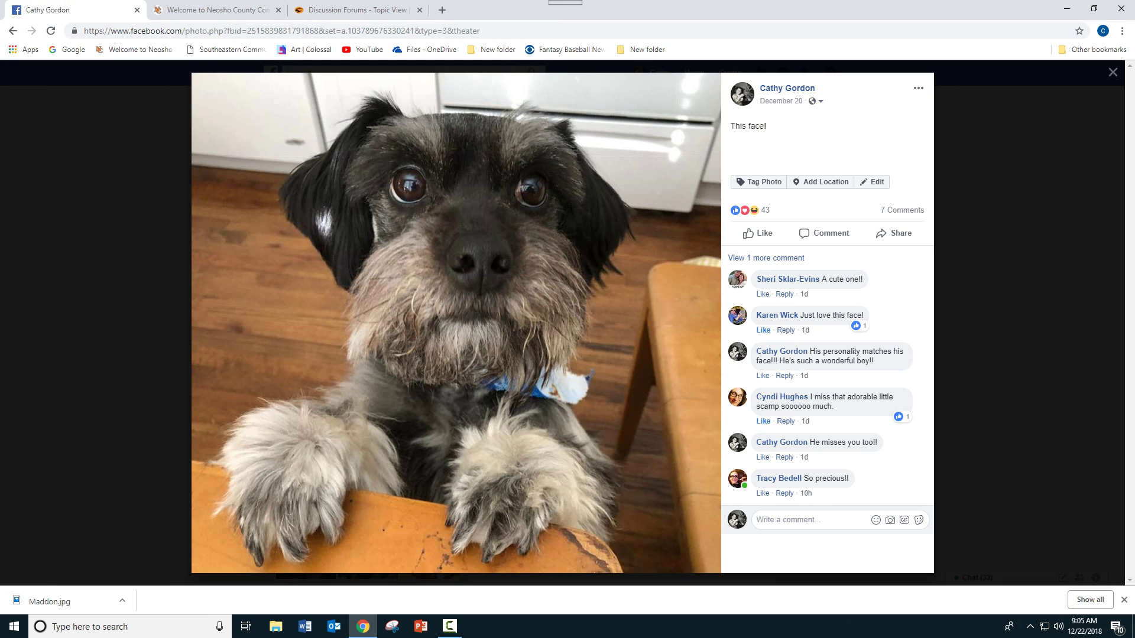
Step: Leave the Facebook photo viewer and start a new post in The Golden Section topic
click(1113, 72)
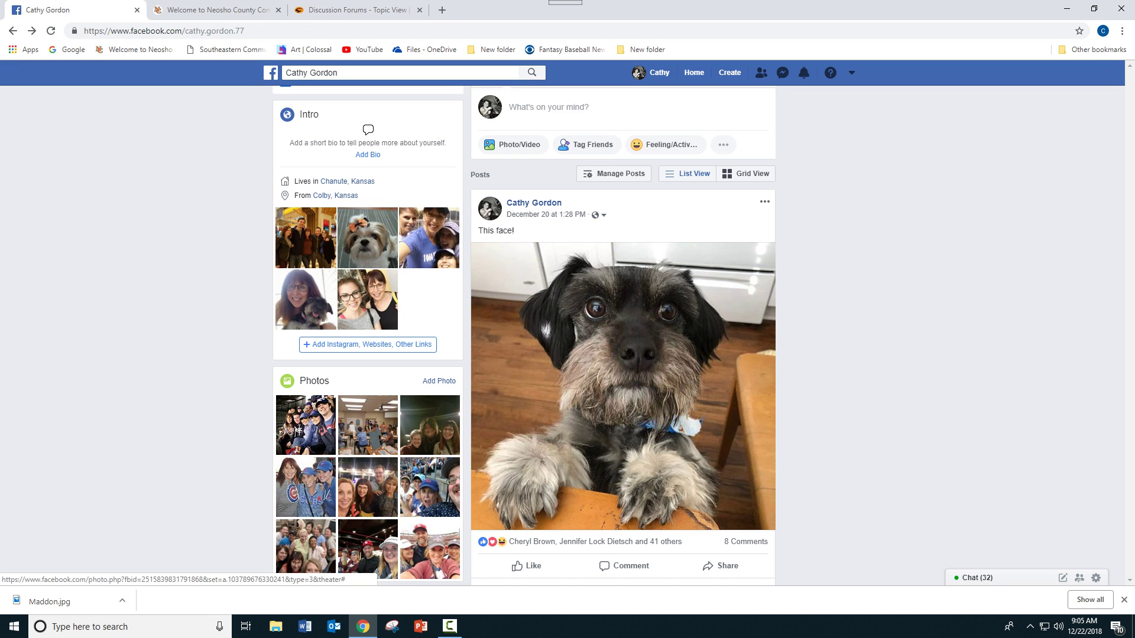
key(ctrl+shift+Tab)
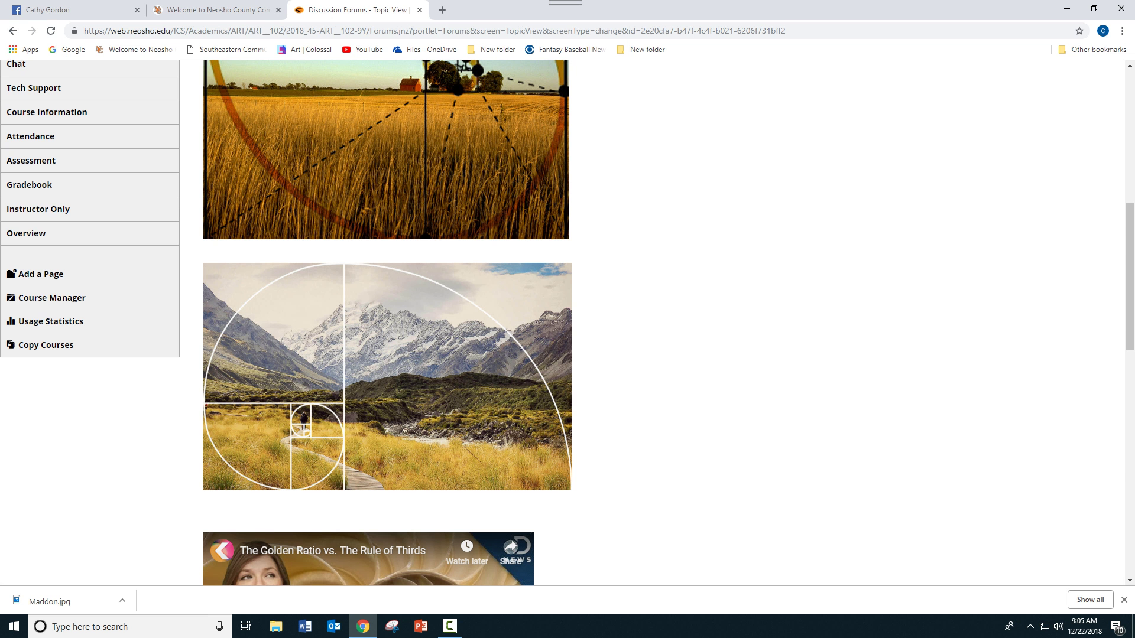
scroll(89, 293, up, 5)
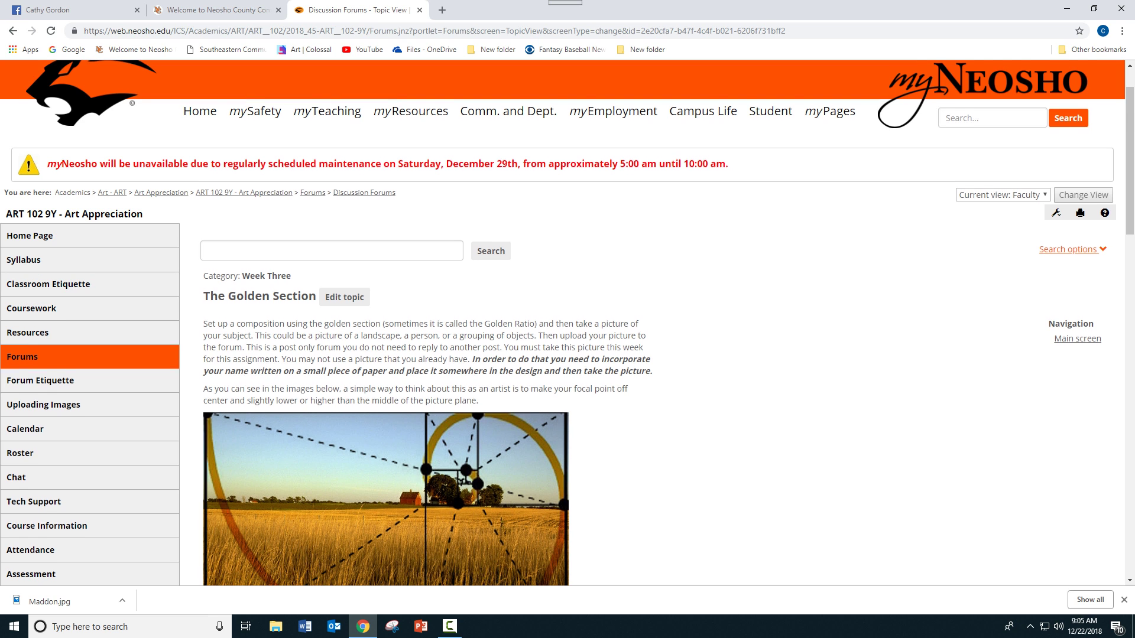
scroll(568, 323, down, 3)
scroll(364, 266, down, 4)
scroll(363, 265, down, 2)
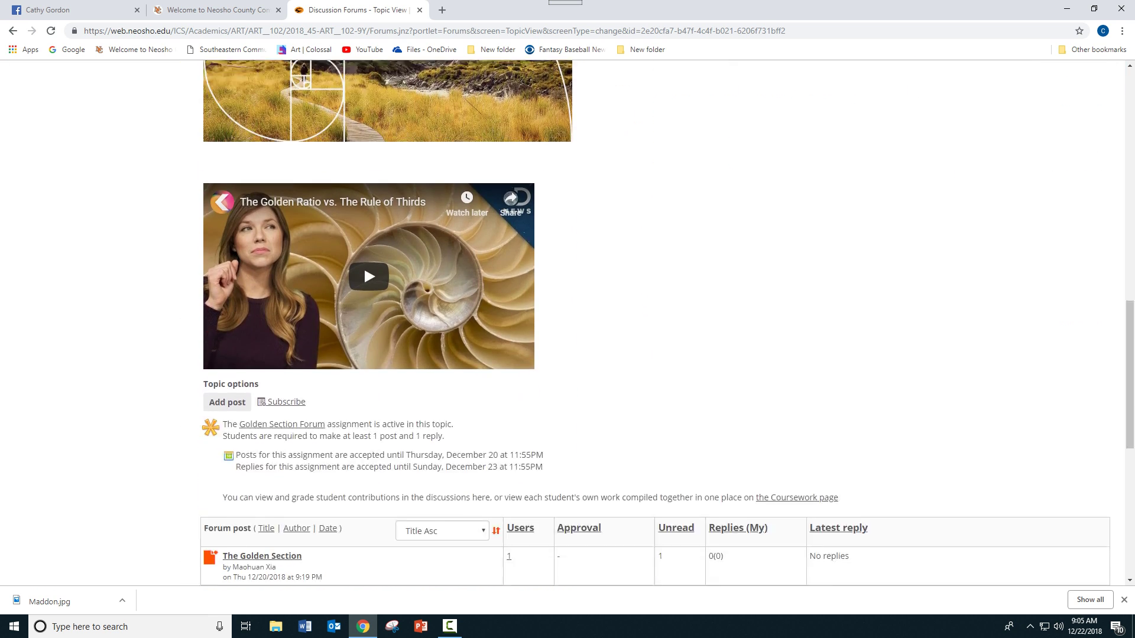
scroll(364, 266, down, 1)
click(227, 338)
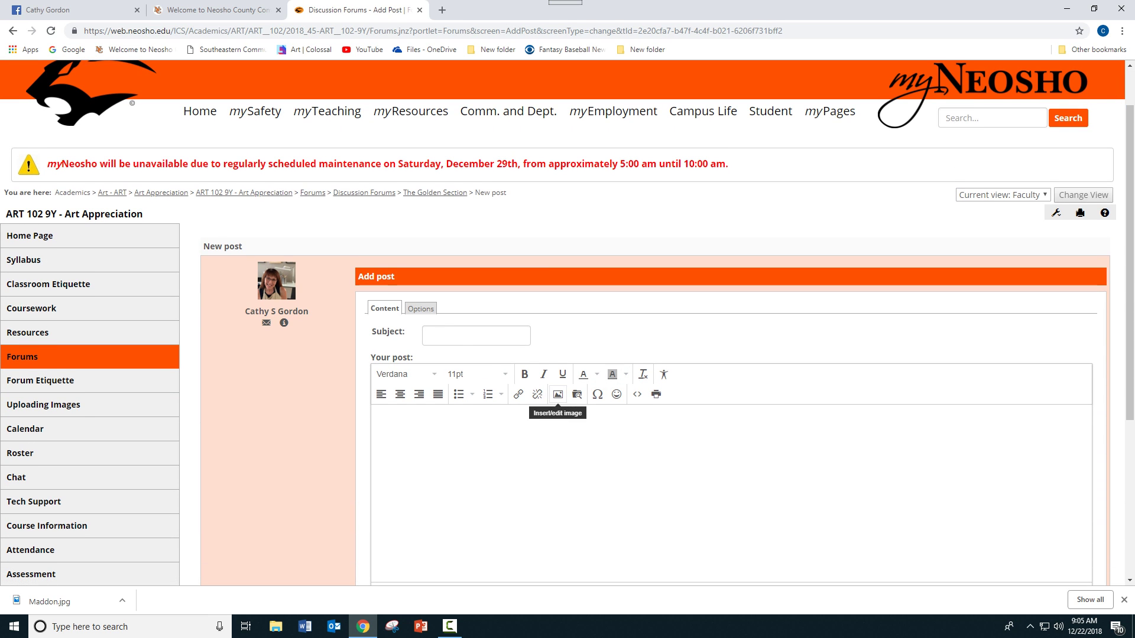
Step: Upload the Maddon picture from the computer as the post's image source
click(558, 394)
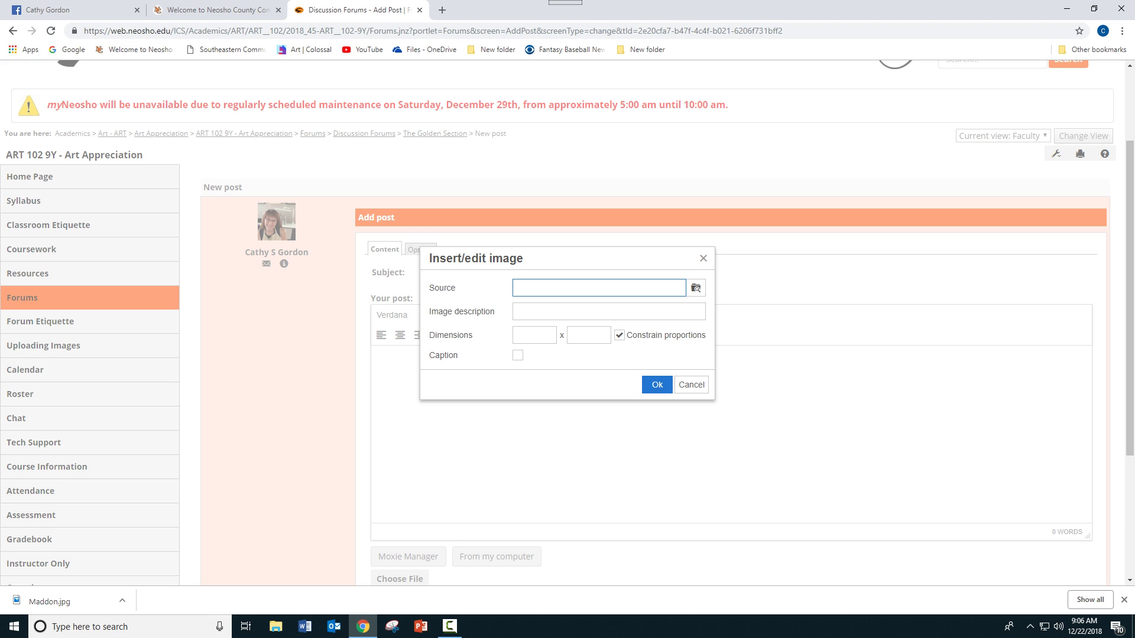
click(696, 287)
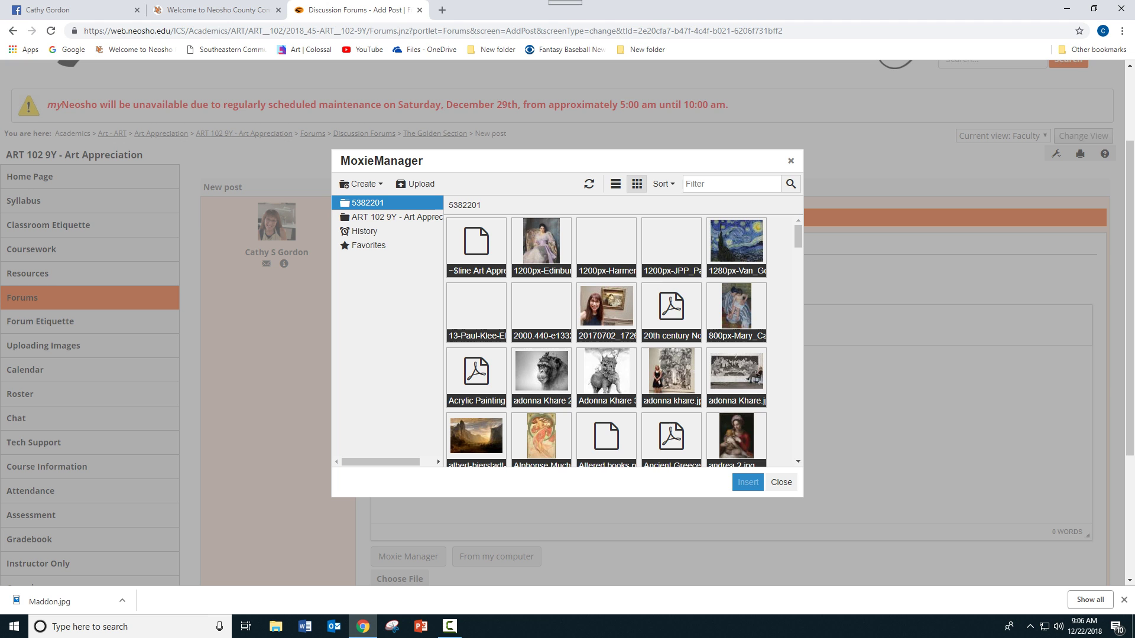
click(417, 183)
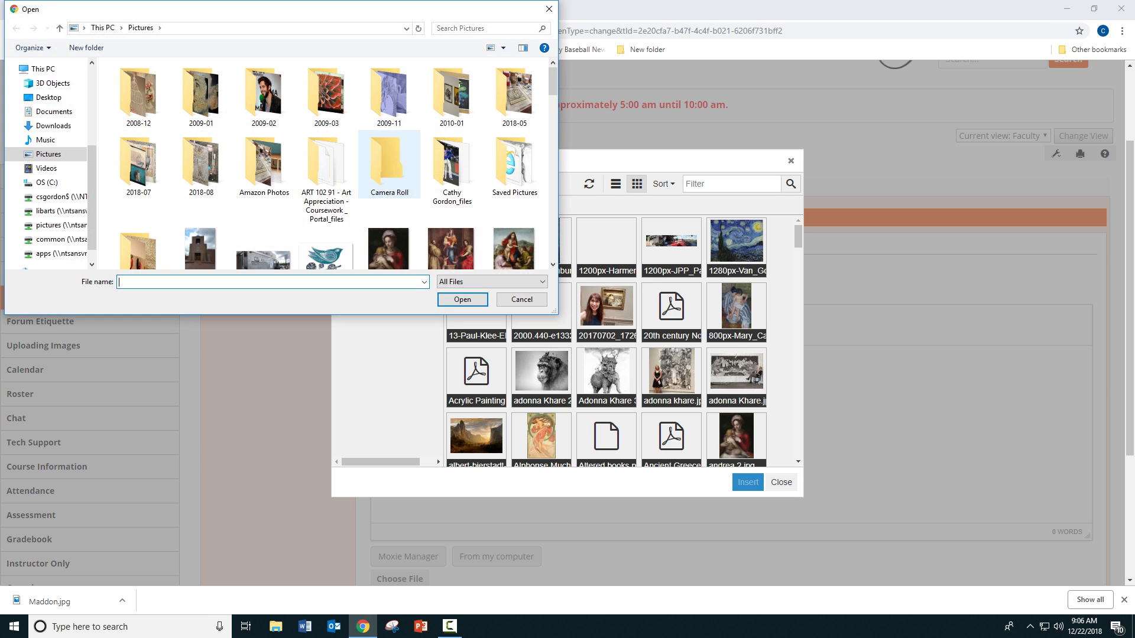
scroll(319, 165, down, 2)
scroll(320, 165, down, 5)
scroll(514, 151, down, 3)
scroll(515, 151, down, 3)
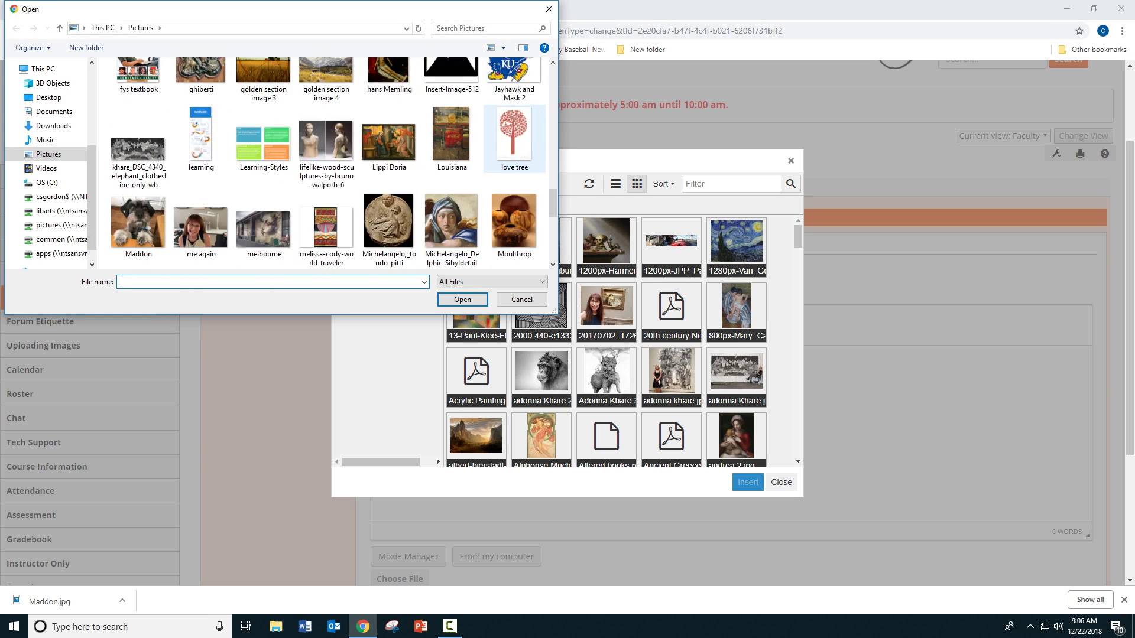
scroll(515, 151, down, 3)
scroll(515, 152, down, 3)
scroll(514, 150, up, 2)
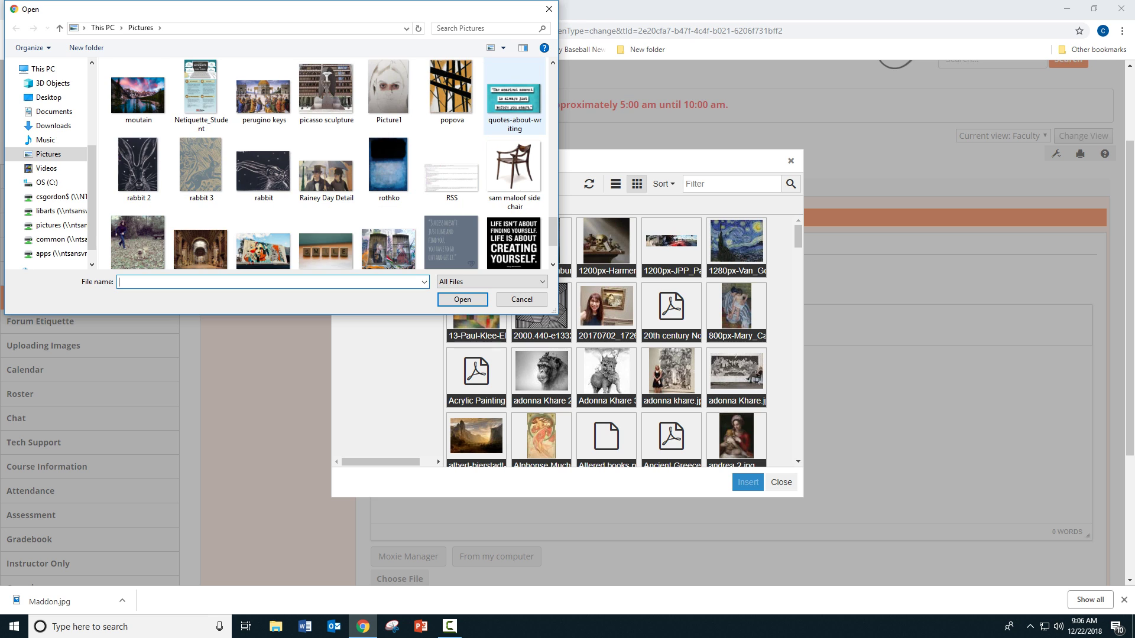
scroll(515, 151, up, 2)
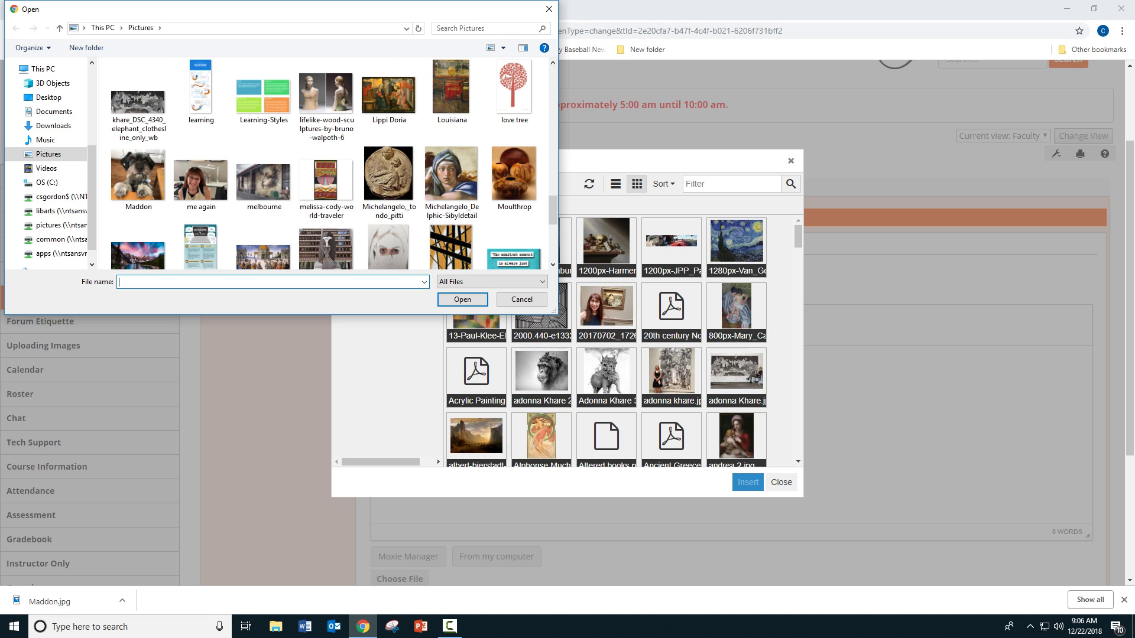
click(138, 178)
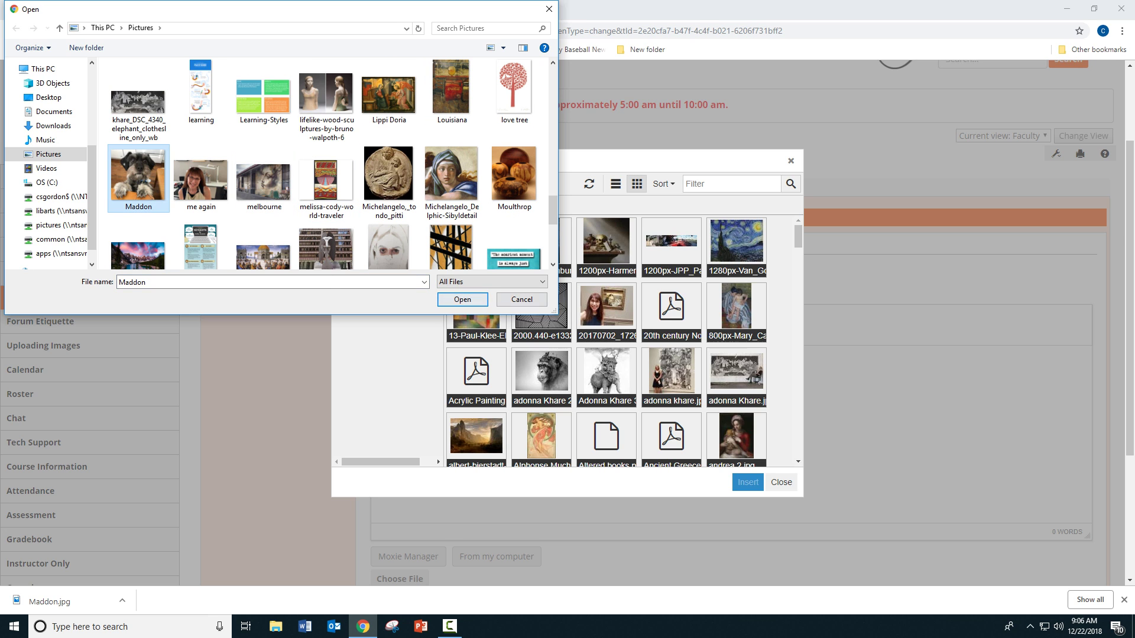
click(462, 299)
Step: Insert the uploaded photo into the post body with description Maddon
click(747, 483)
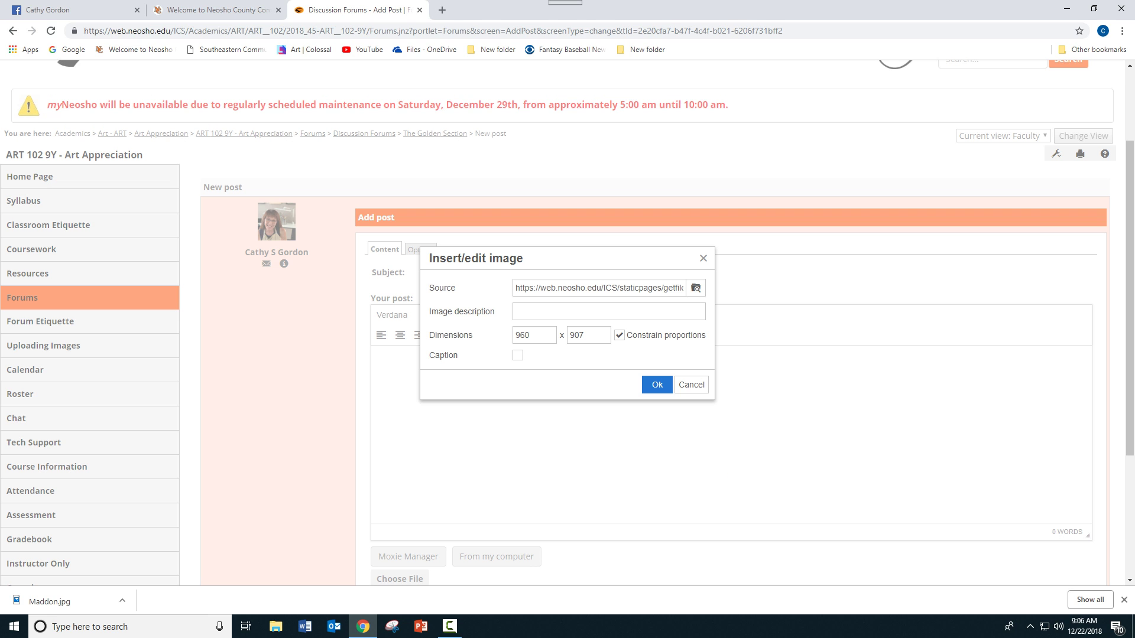
key(Tab)
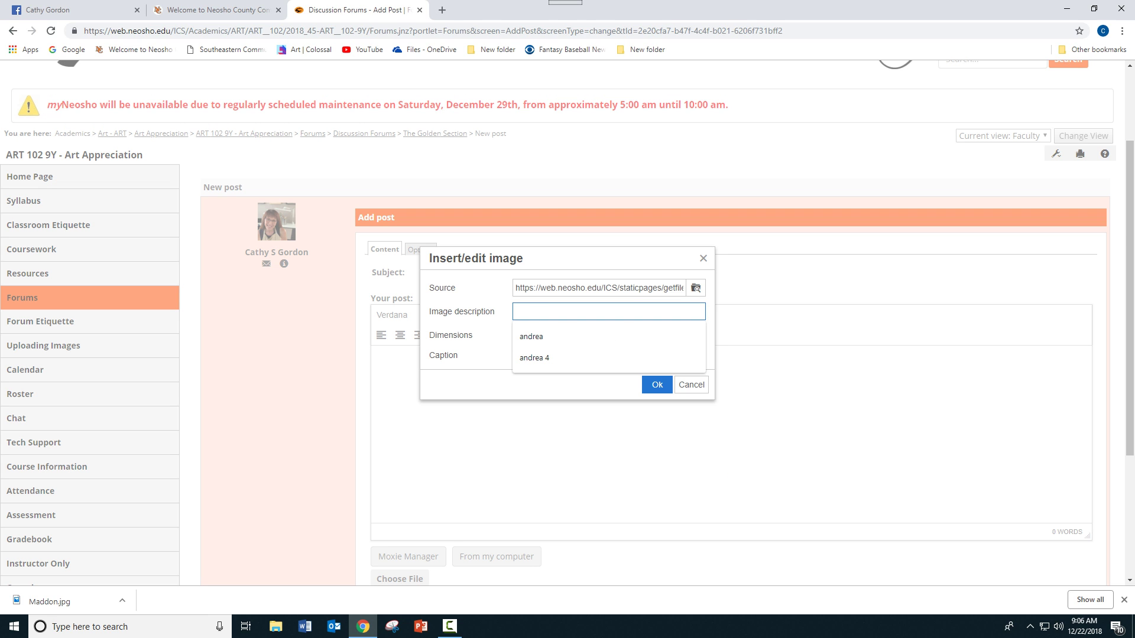
text(Maddon)
key(Return)
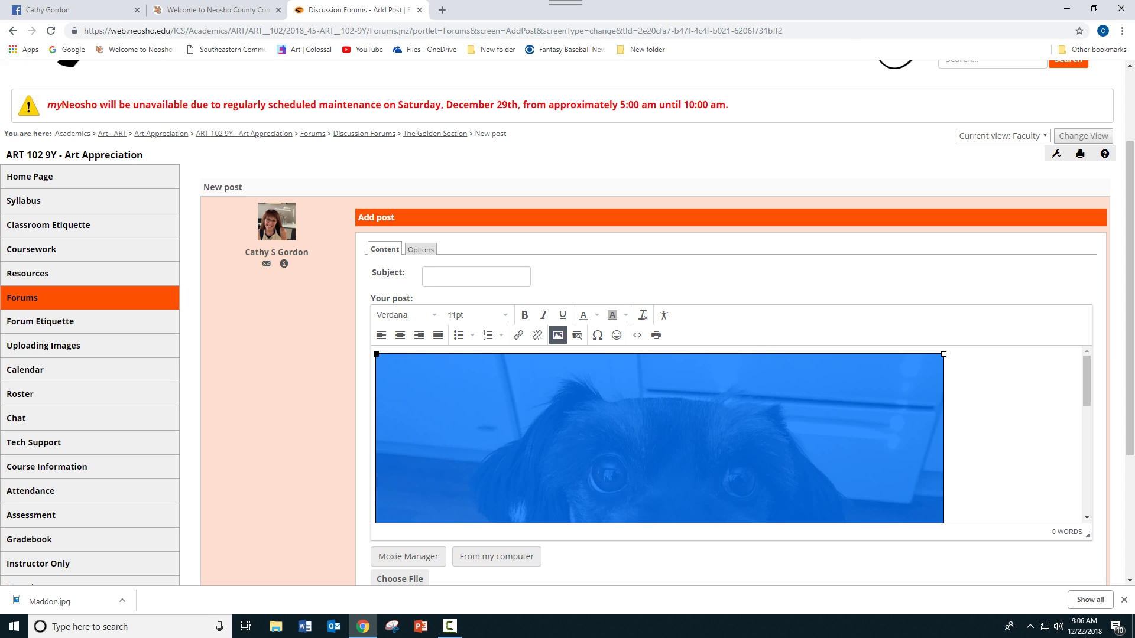
Step: Drag the dog photo's corner handle inward twice to make it much smaller
drag(376, 354, 543, 465)
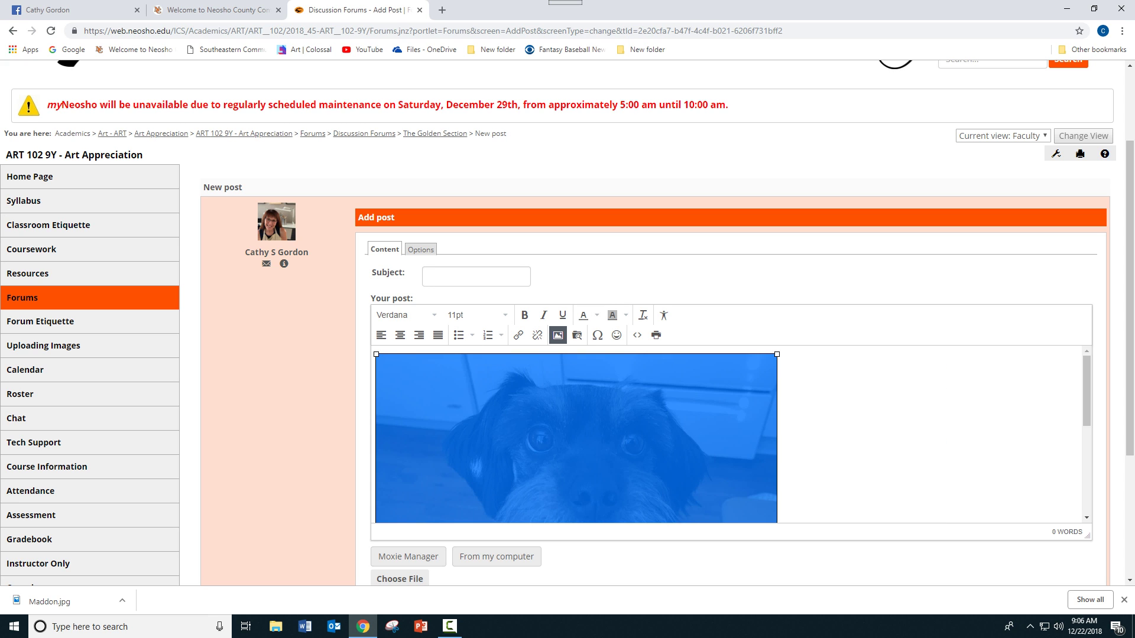
drag(376, 354, 529, 501)
scroll(727, 435, down, 2)
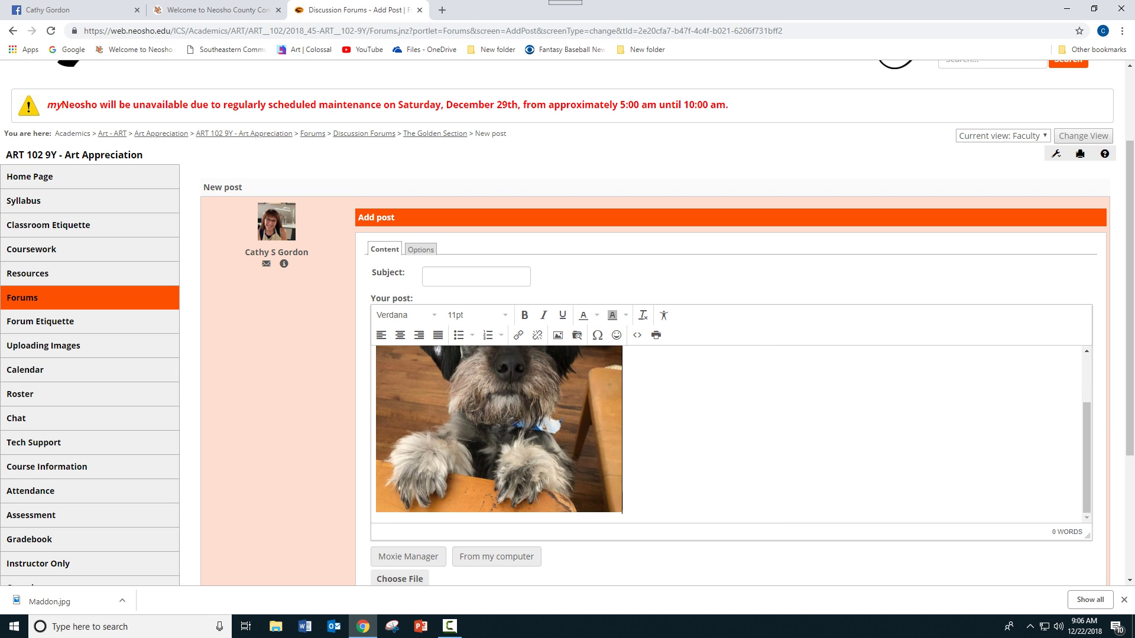
scroll(727, 434, down, 2)
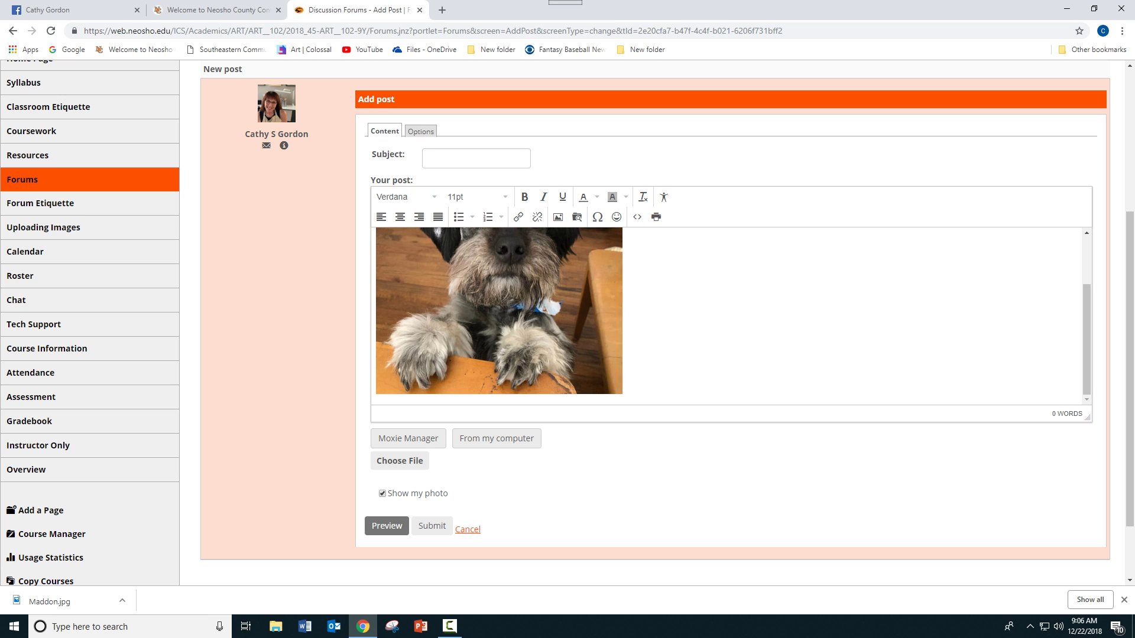
Step: After the subject-required warning, enter subject maddon and preview the post with the photo
click(387, 526)
scroll(567, 324, down, 1)
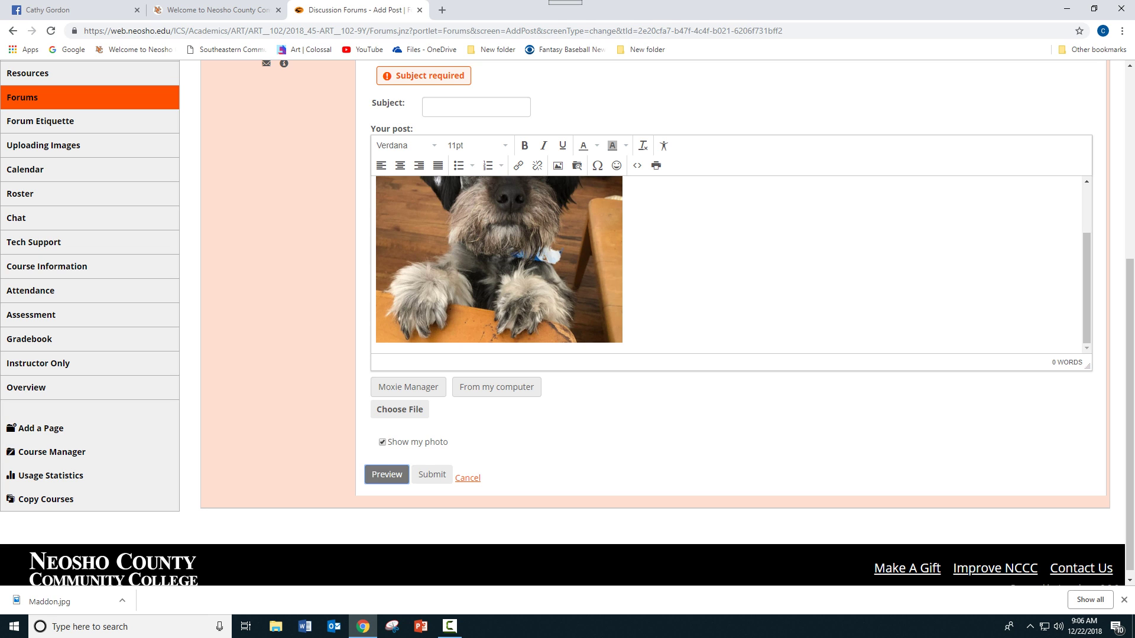
scroll(568, 323, up, 3)
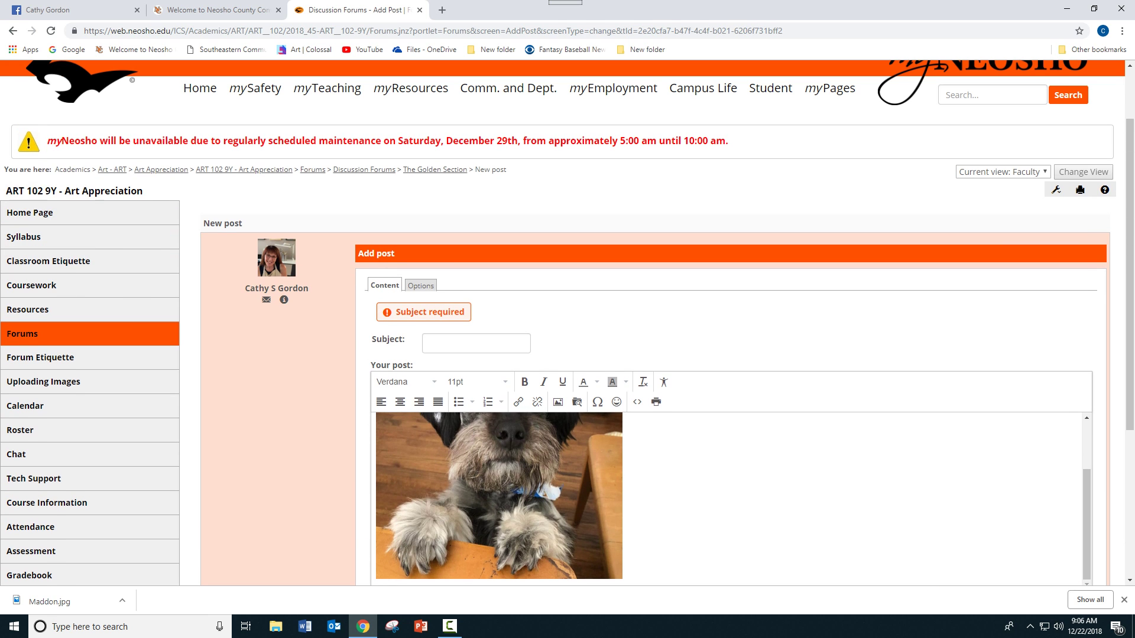
key(Tab)
text(maddon)
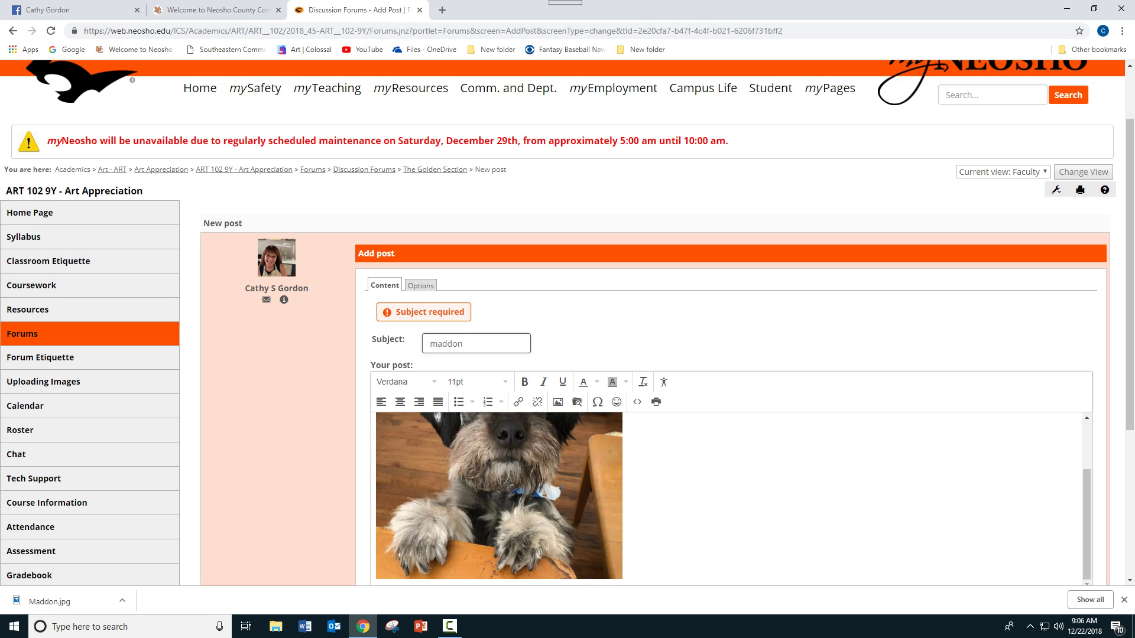
scroll(568, 324, down, 3)
click(387, 466)
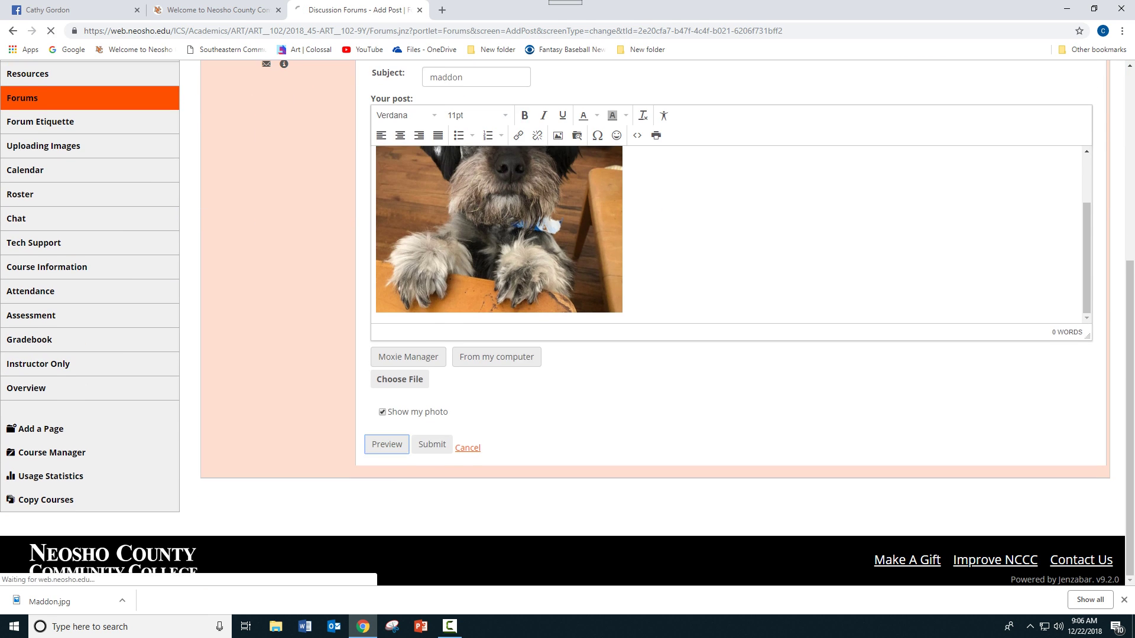
scroll(567, 324, down, 2)
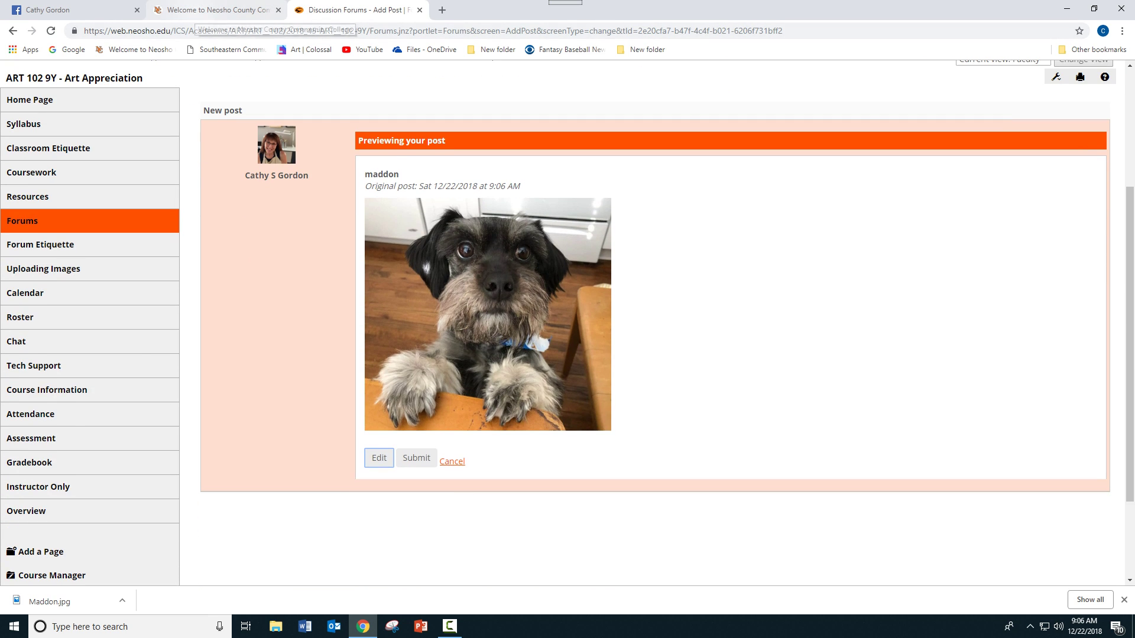
Step: Check the 'This face!' dog post's audience on Facebook twice, keeping it Public
click(49, 10)
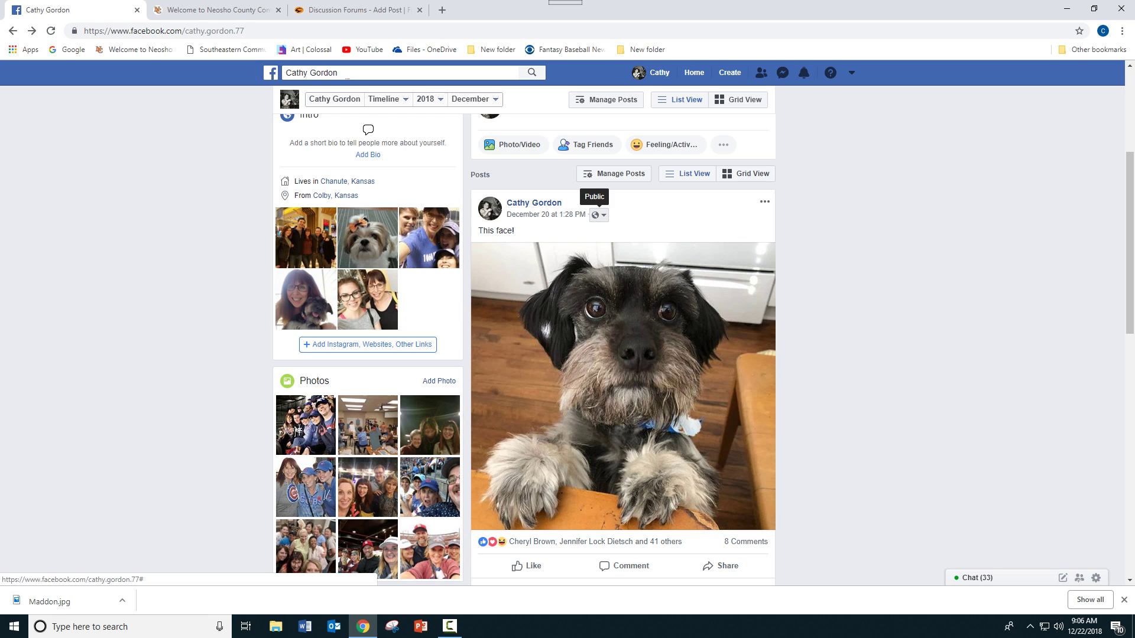
click(598, 215)
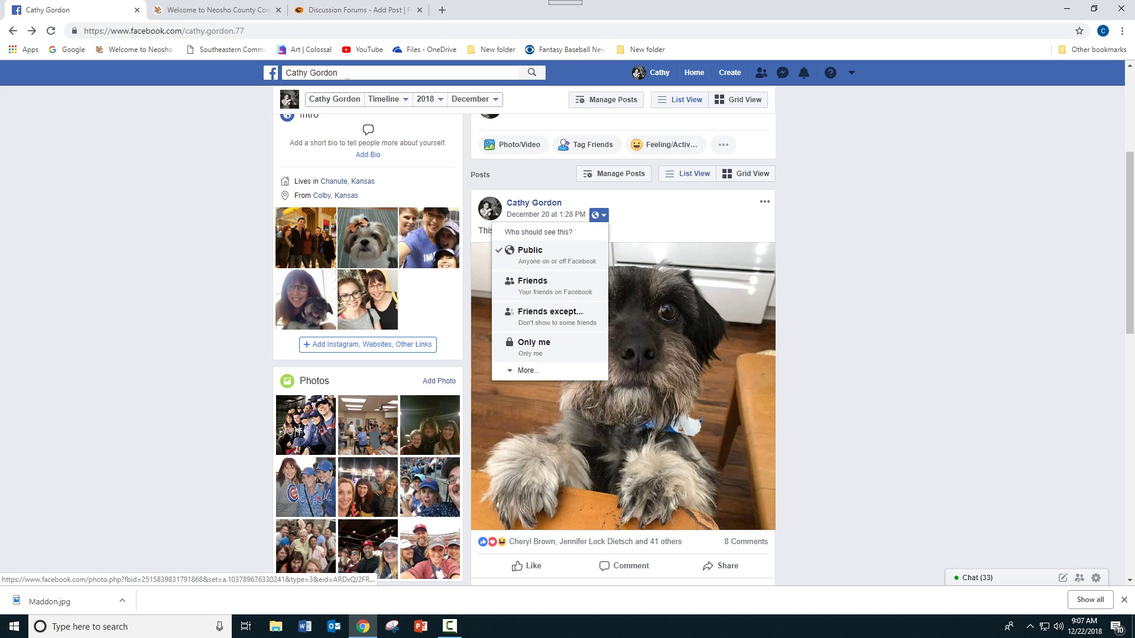
key(Escape)
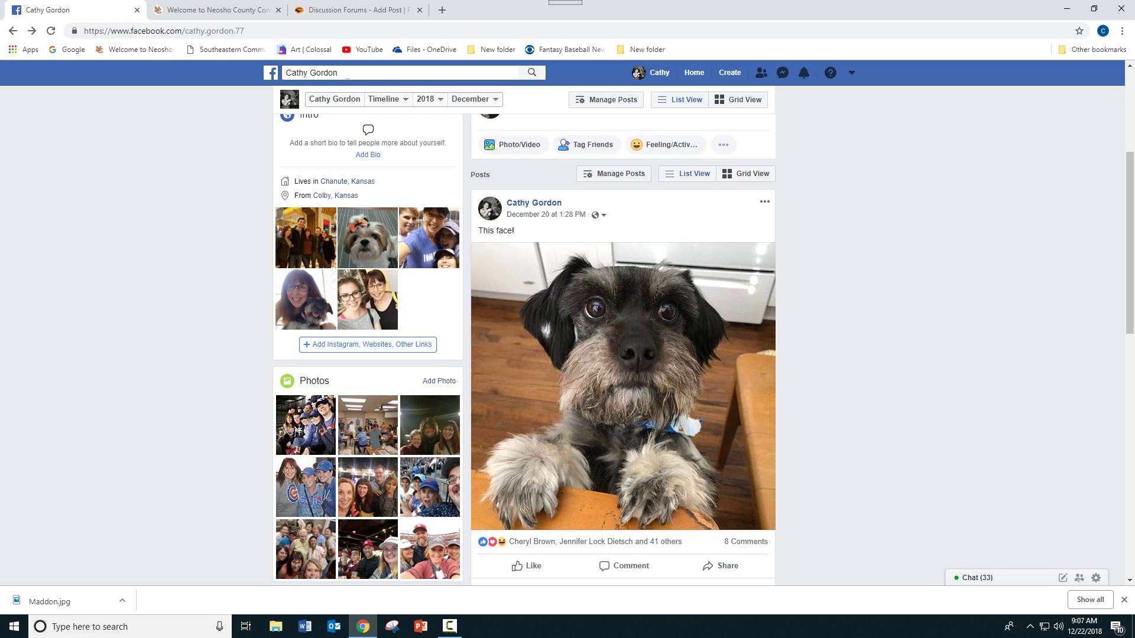
click(599, 215)
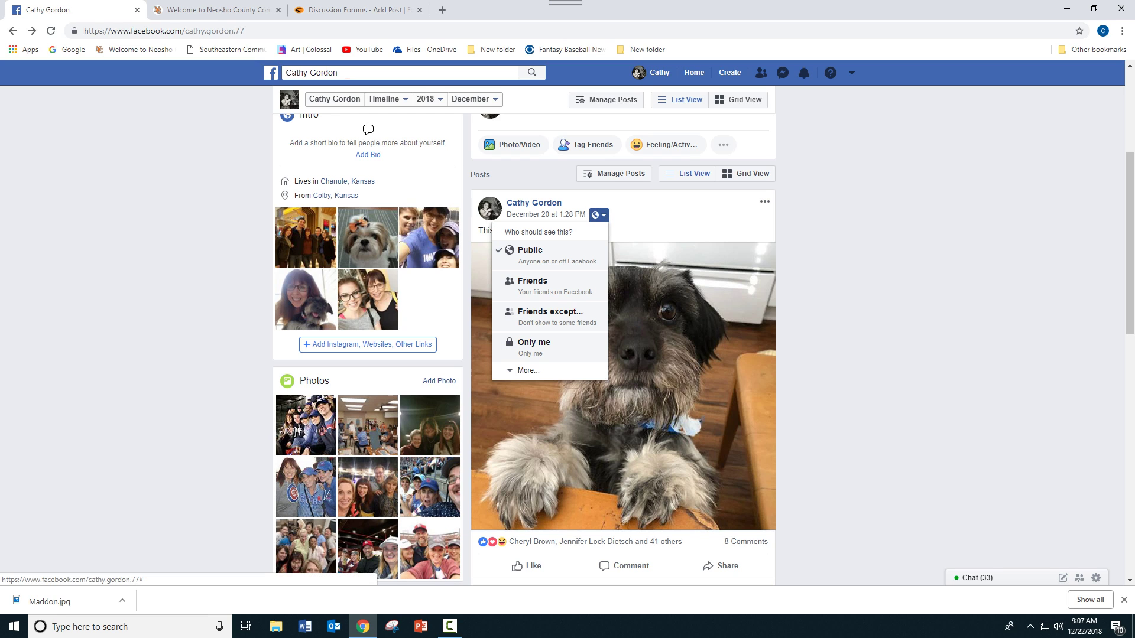
key(Escape)
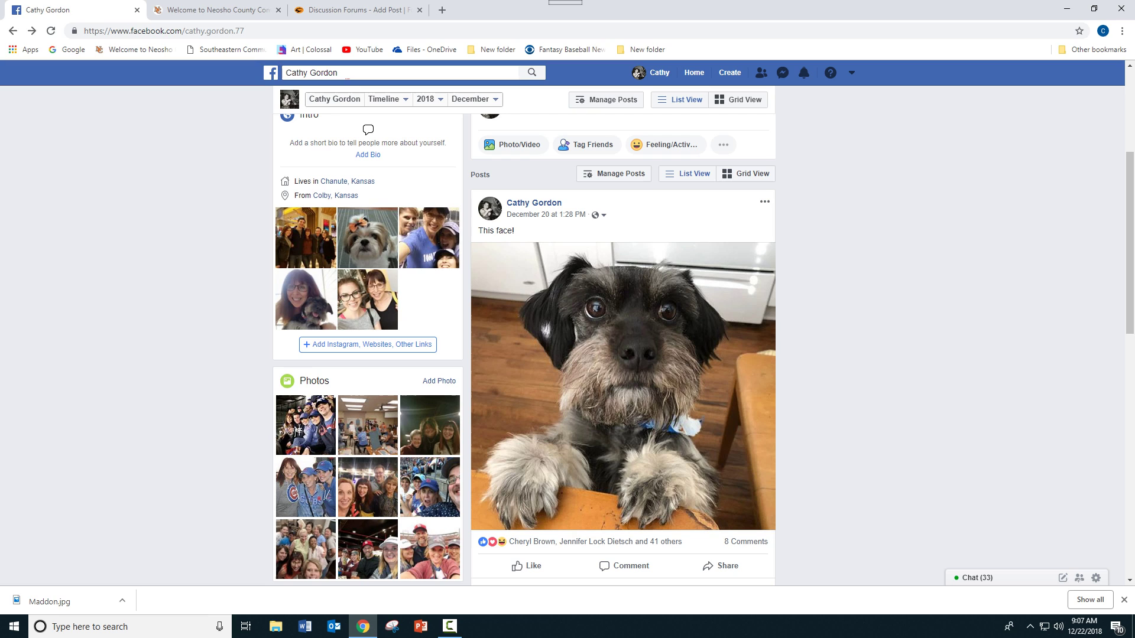